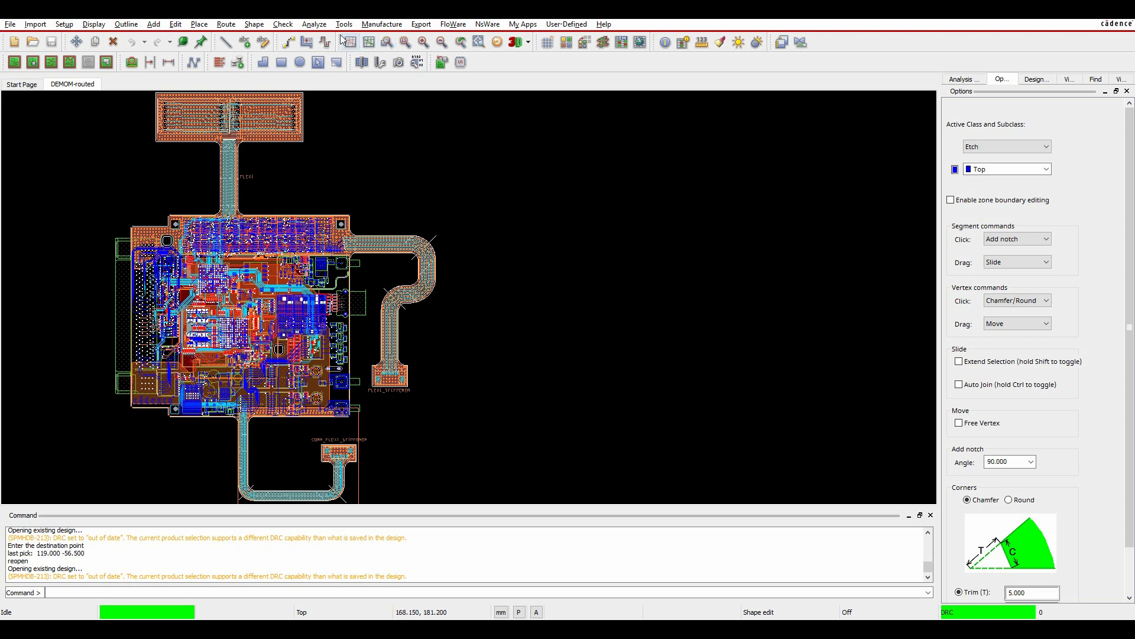
- Open Analyze > Workflow Manager and re-dock the Analysis Workflows panel beside the board
left_click(314, 24)
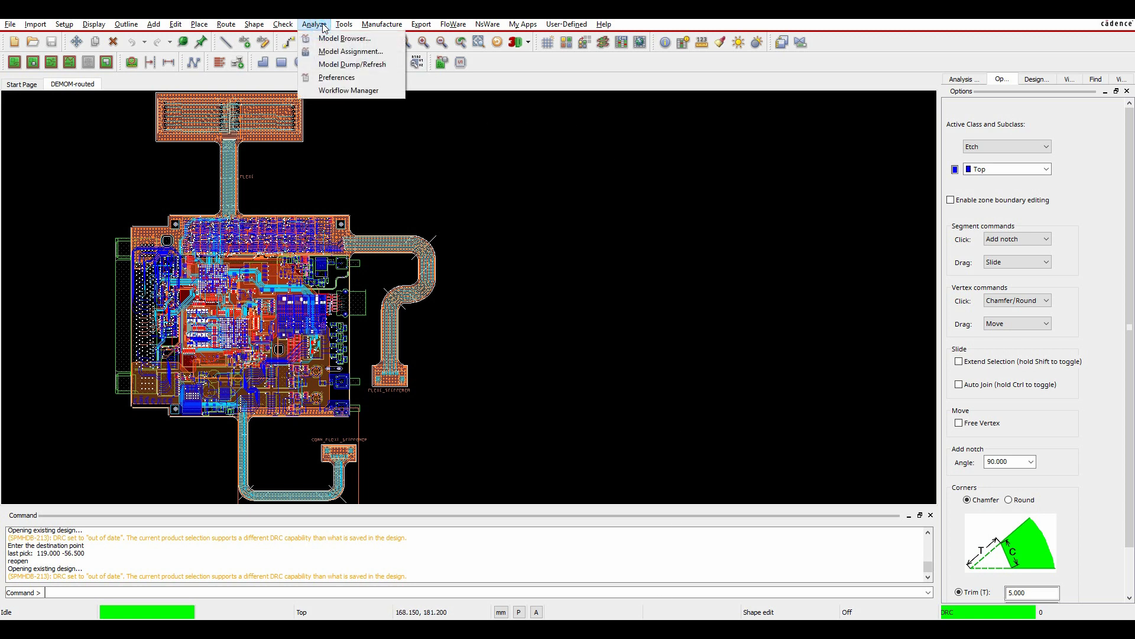
left_click(347, 91)
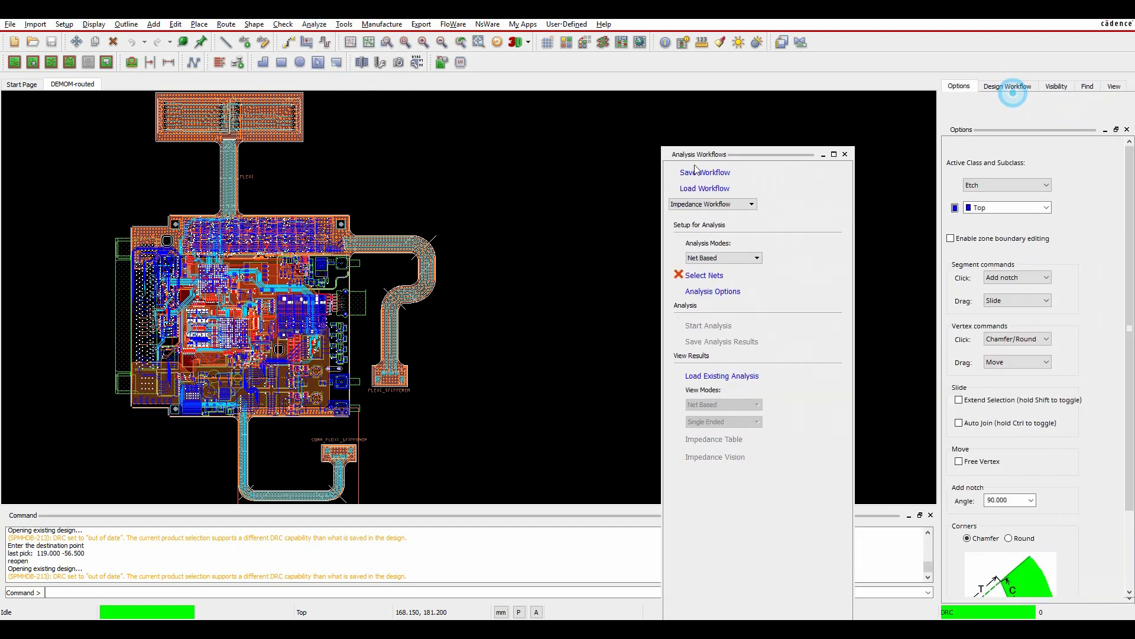
left_click_drag(1012, 93, 1028, 169)
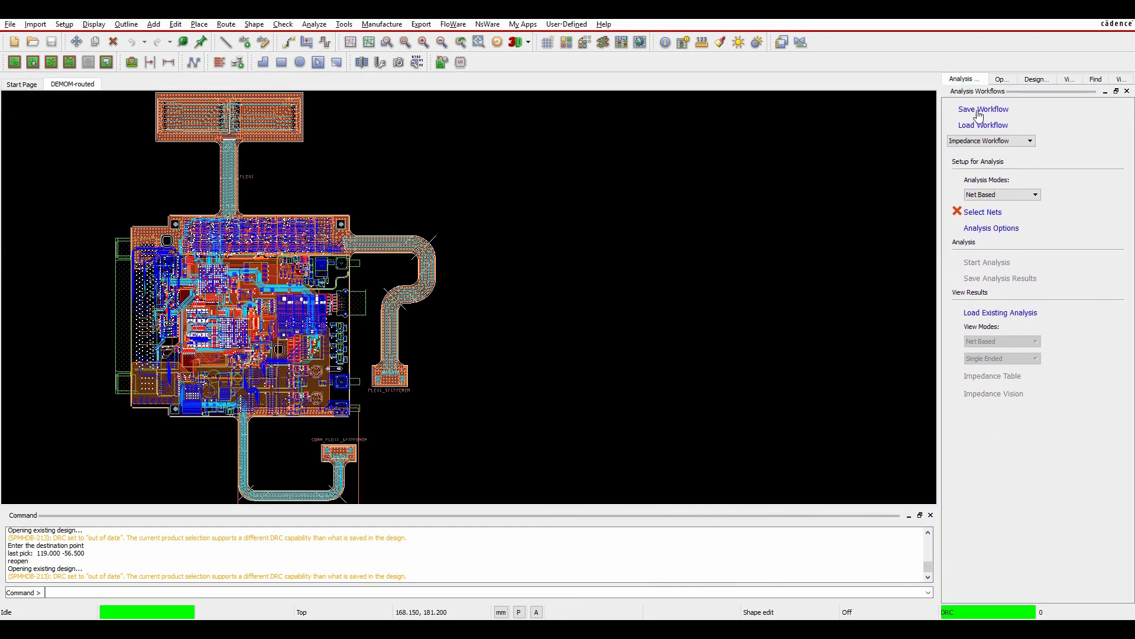
- Select Coupling Workflow in the workflow dropdown, leaving Analysis Modes on Net Based
left_click(1001, 142)
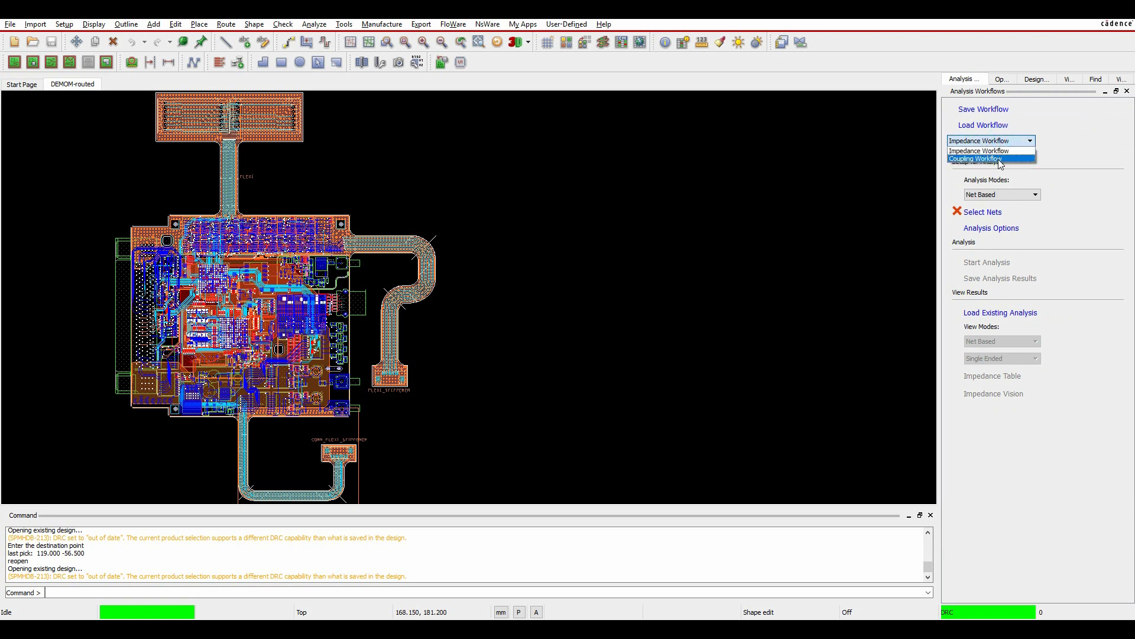
left_click(999, 158)
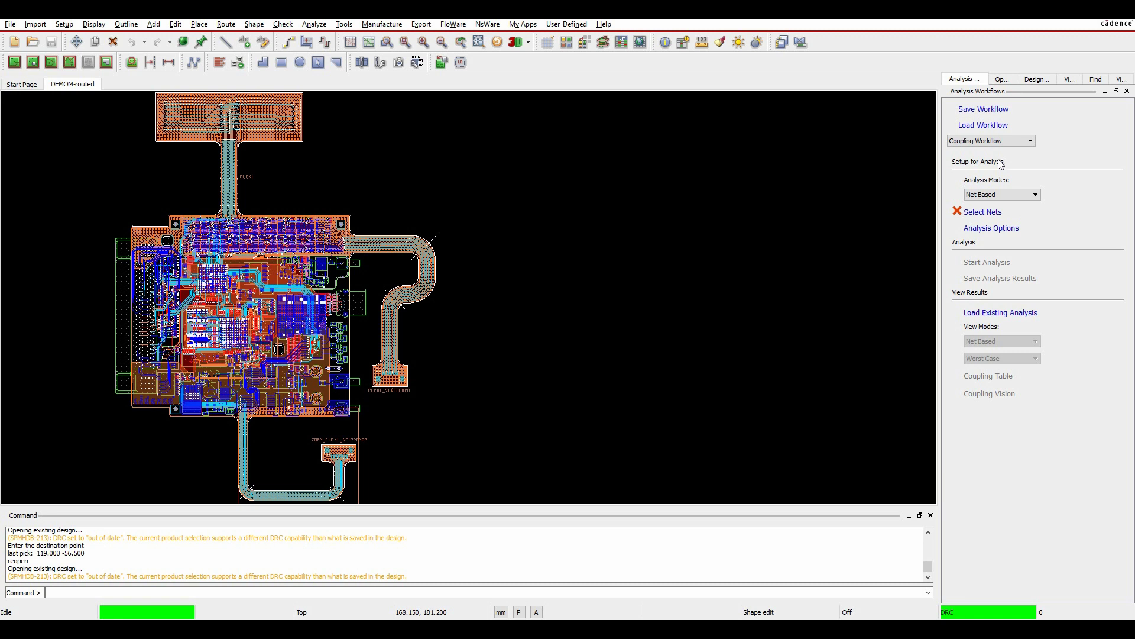
left_click(1006, 197)
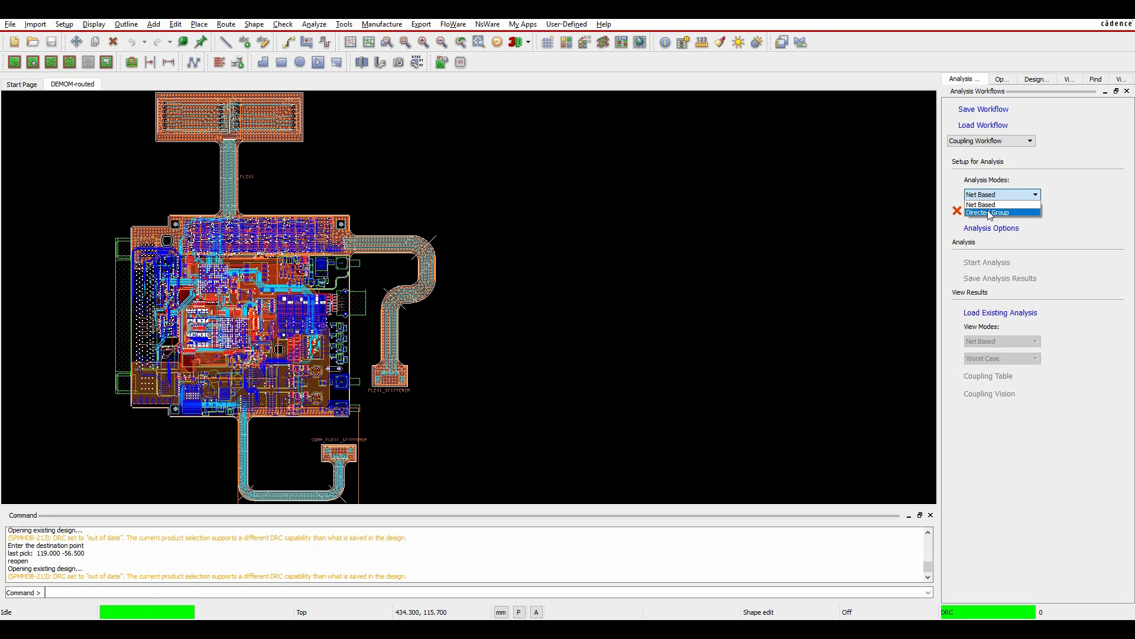
- Filter nets with data* and add DATA1.CLKA through DATA1.WSTAT_L to the analysis
left_click(988, 206)
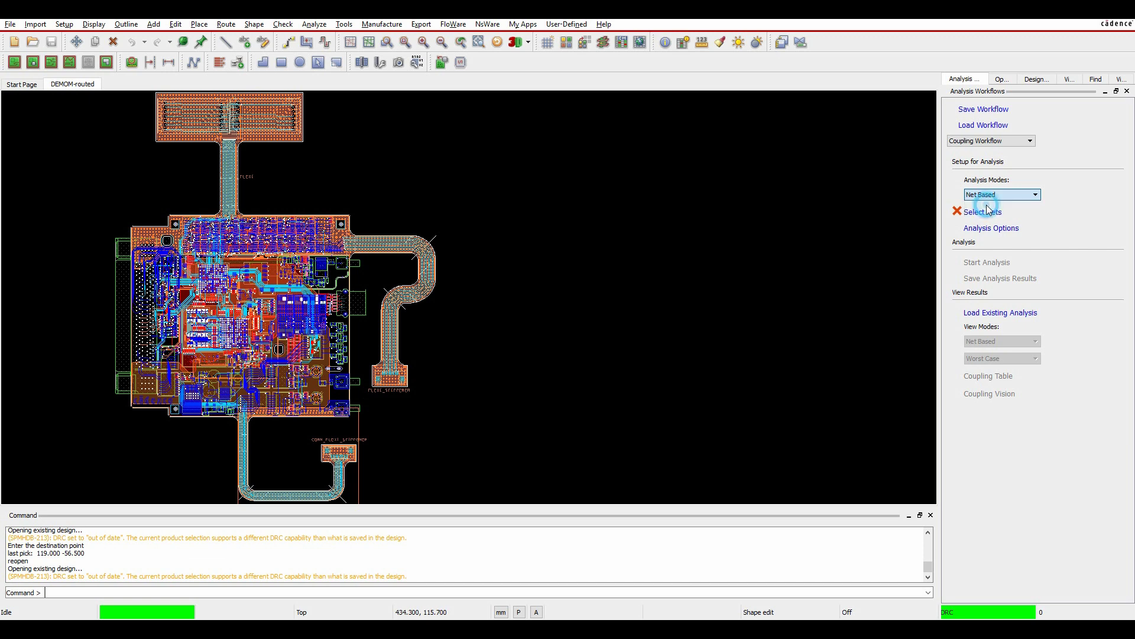
left_click(982, 214)
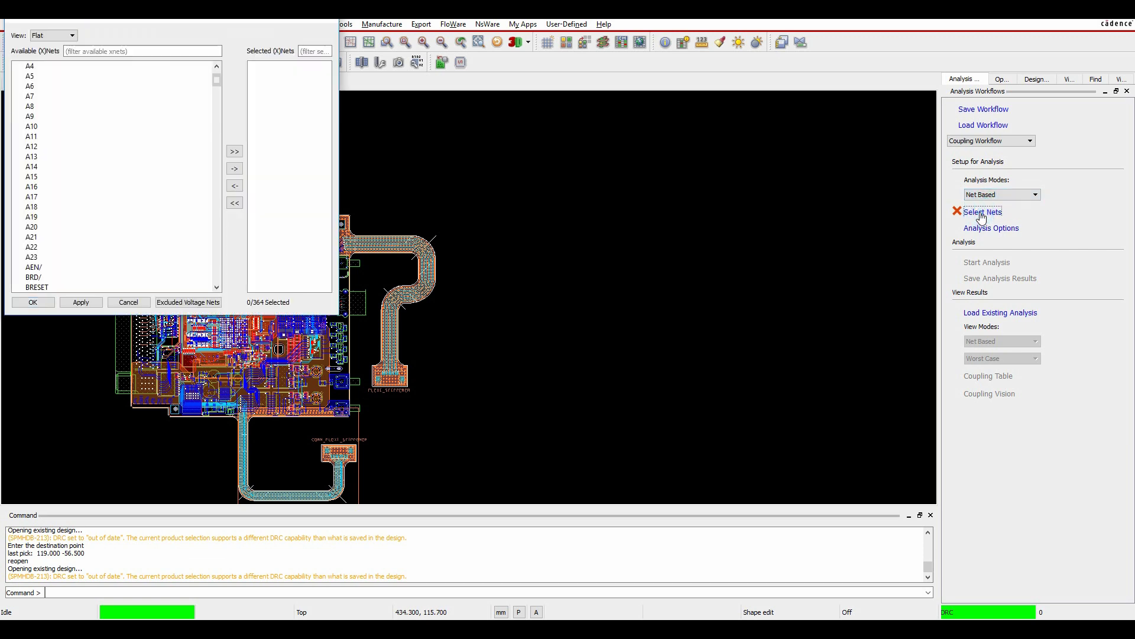
left_click(272, 176)
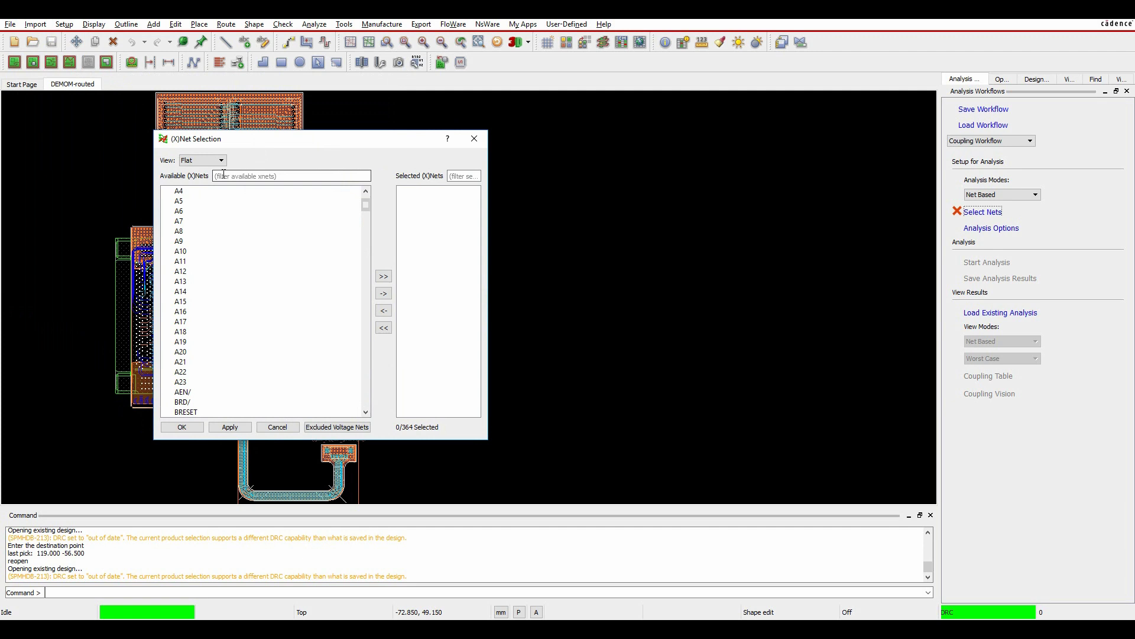
type("data")
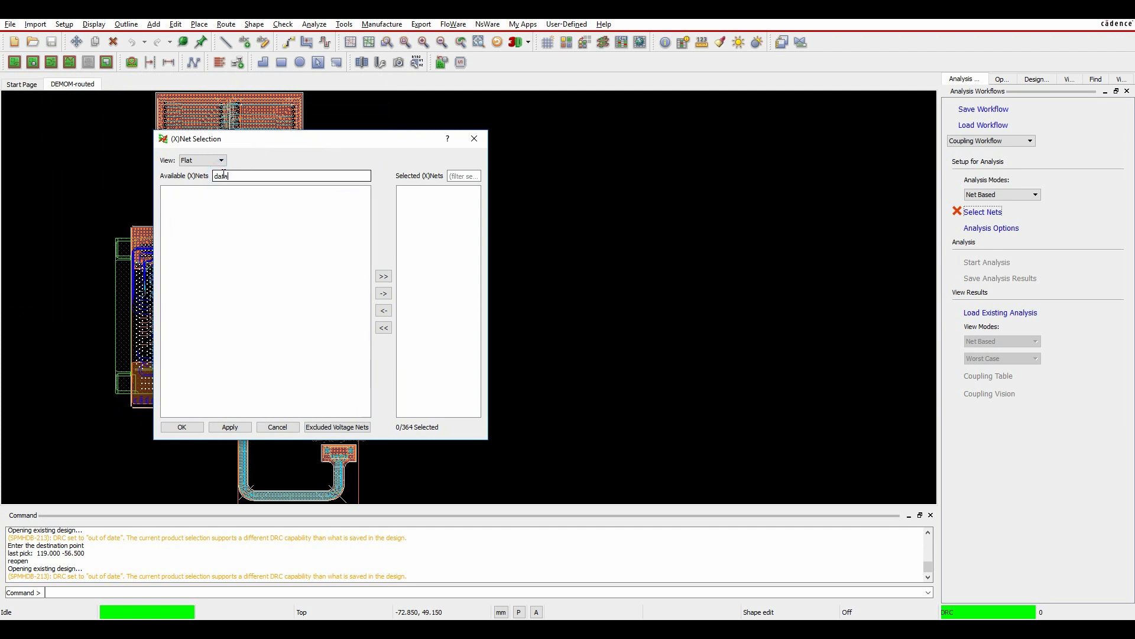
type("*")
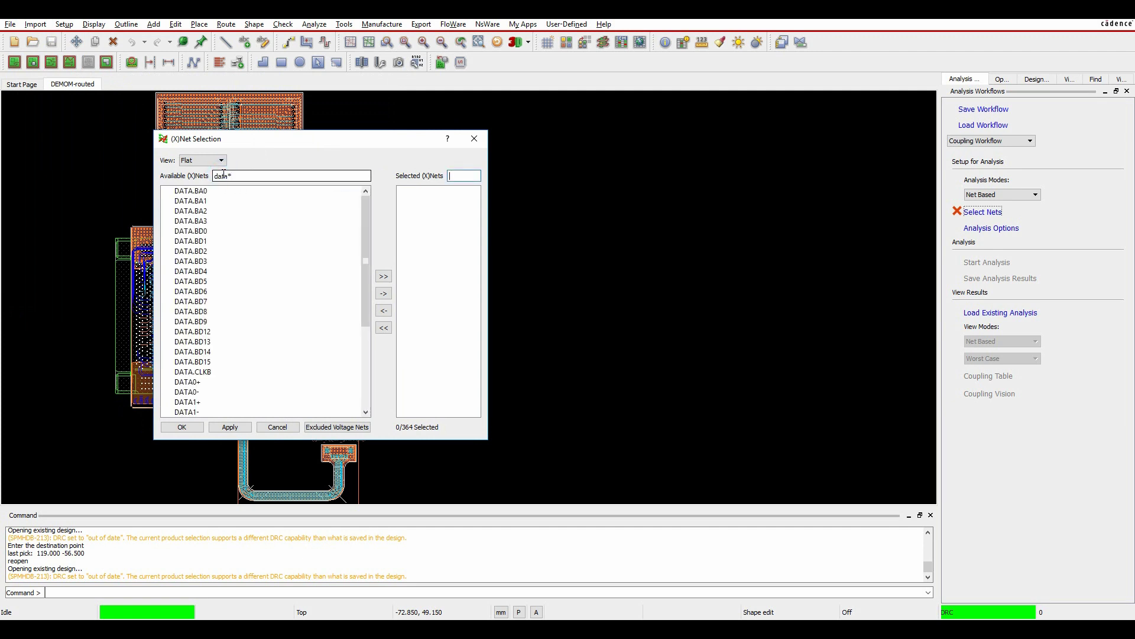
scroll(253, 275, "down", 1)
scroll(251, 273, "down", 2)
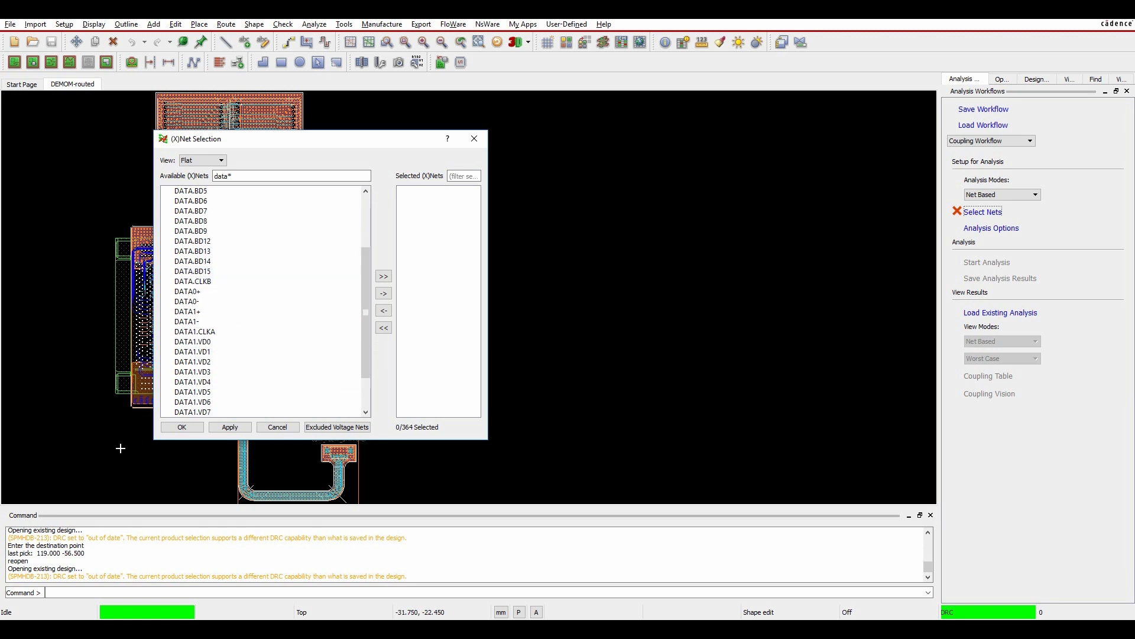
left_click(231, 337)
scroll(230, 336, "down", 2)
left_click(202, 372, "shift")
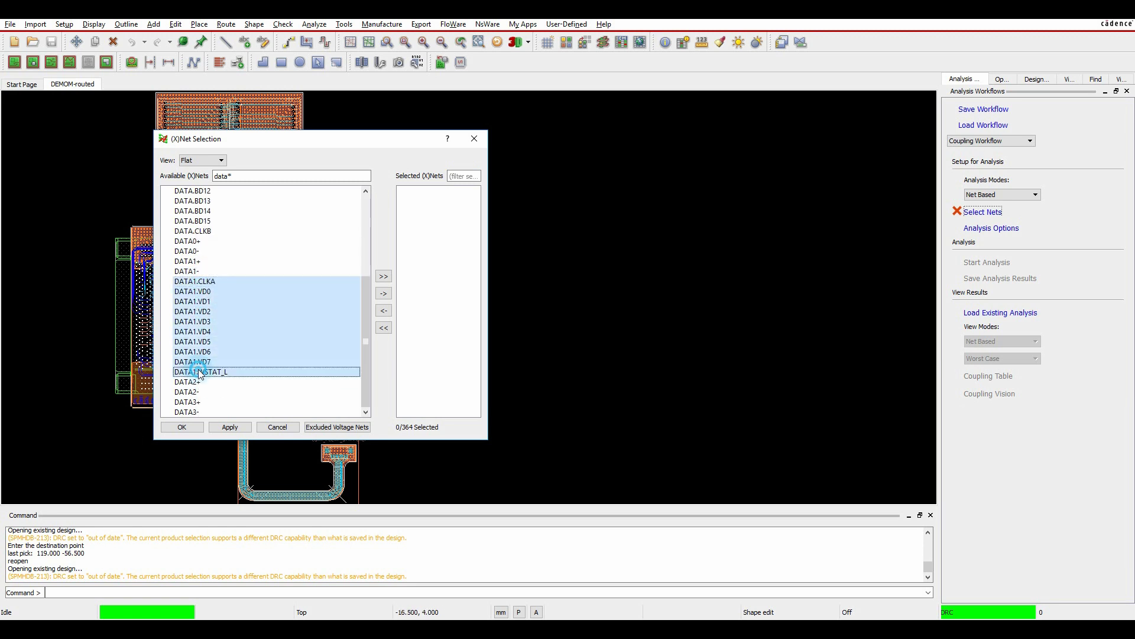
left_click(383, 294)
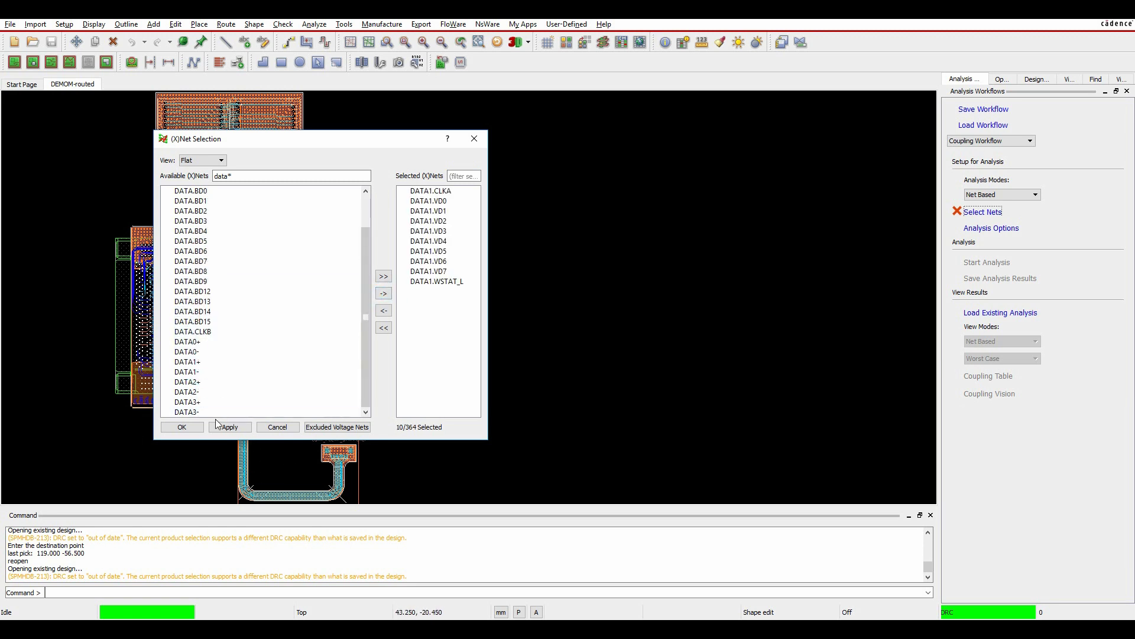
left_click(198, 427)
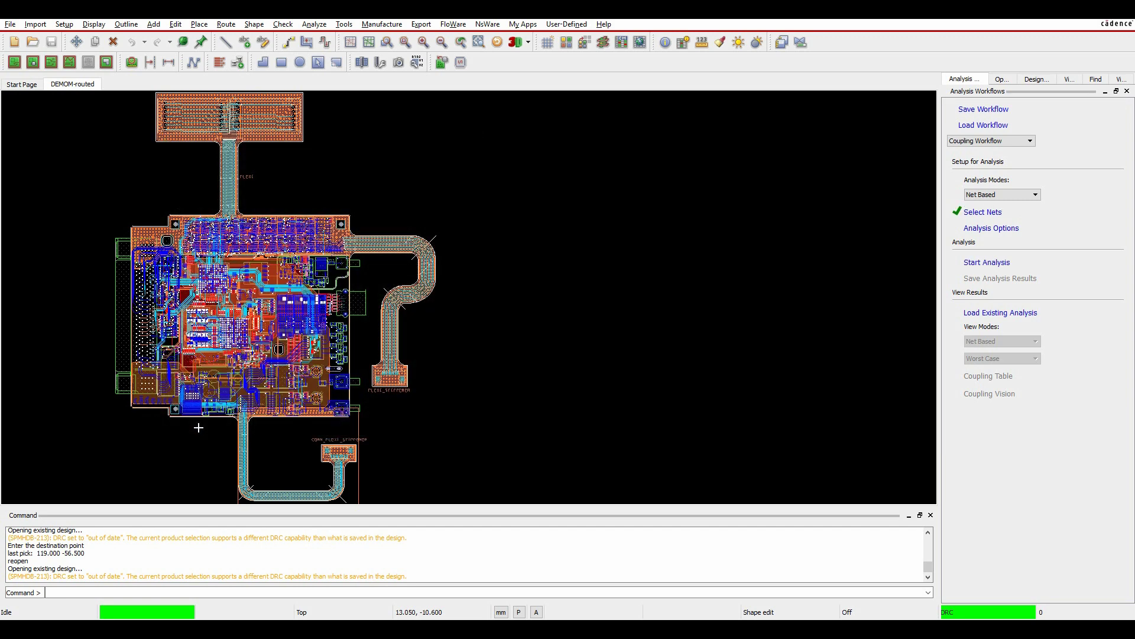
- Enter a GeoWindow of 1 in the IDA Coupling Analysis Parameters and apply them
left_click(978, 230)
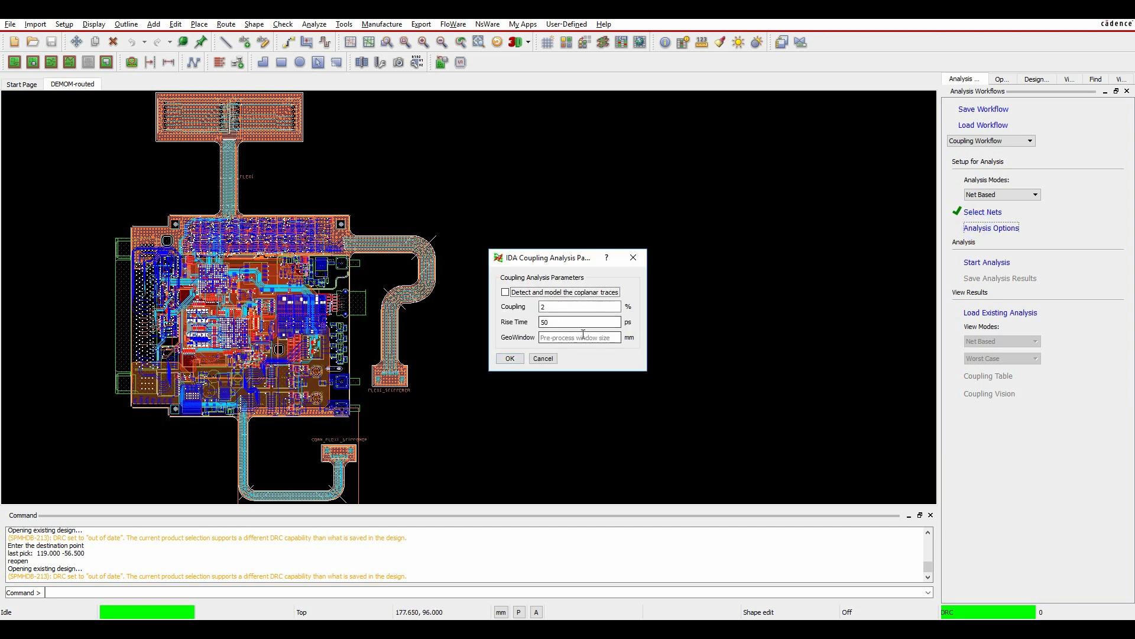
left_click(556, 337)
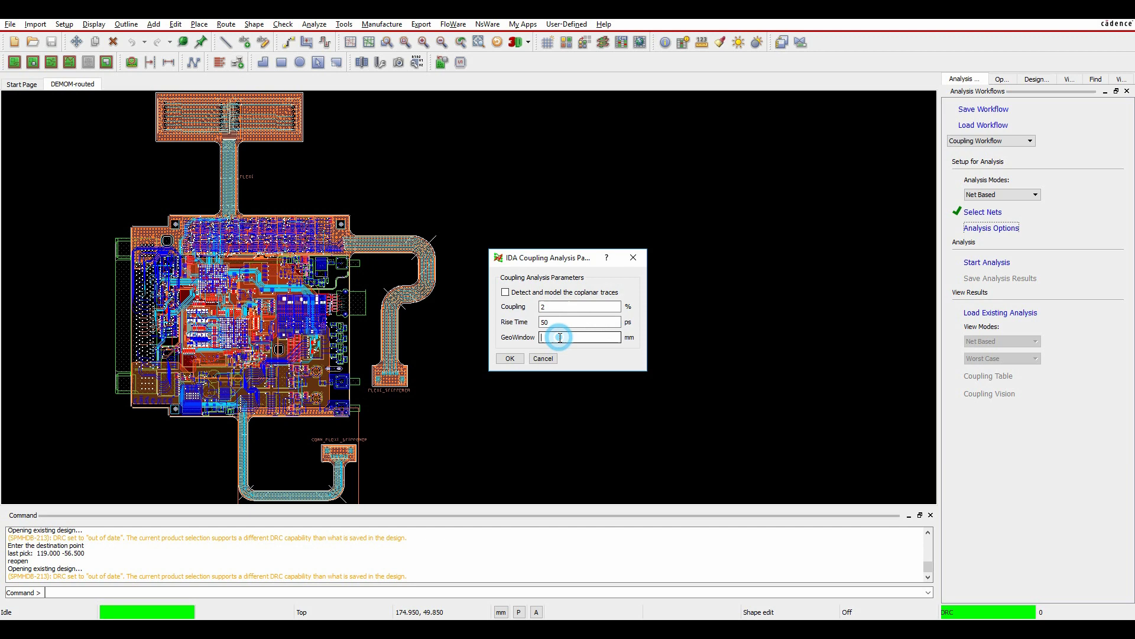
type("1")
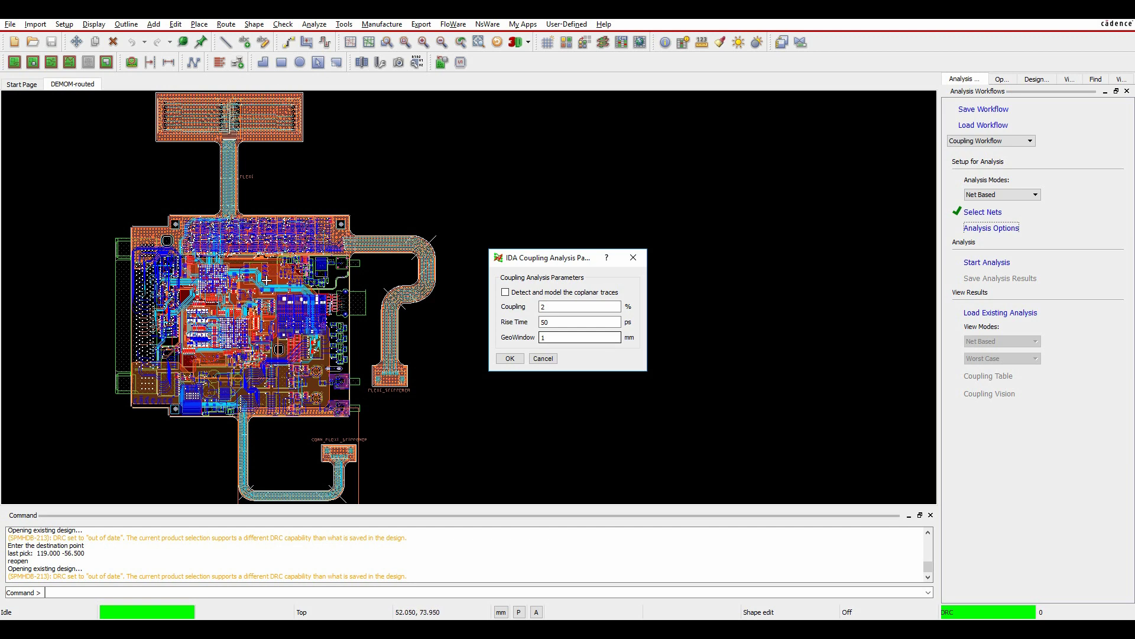
left_click(510, 359)
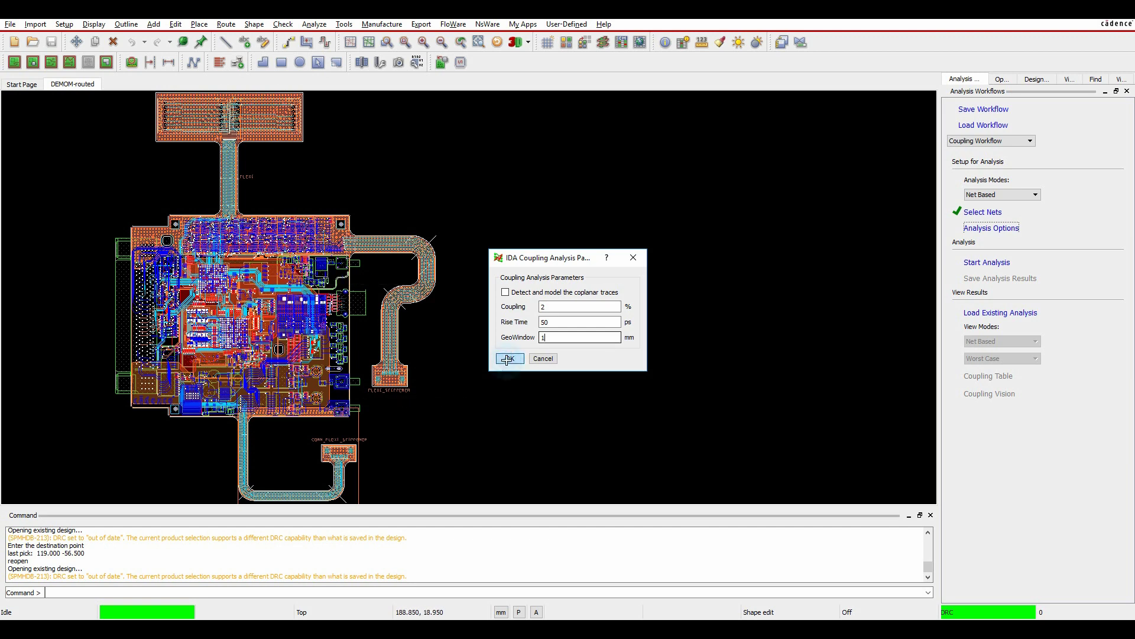
- Start the coupling analysis on the ten DATA1 nets until it reports Coupling Analysis Successful
left_click(1001, 263)
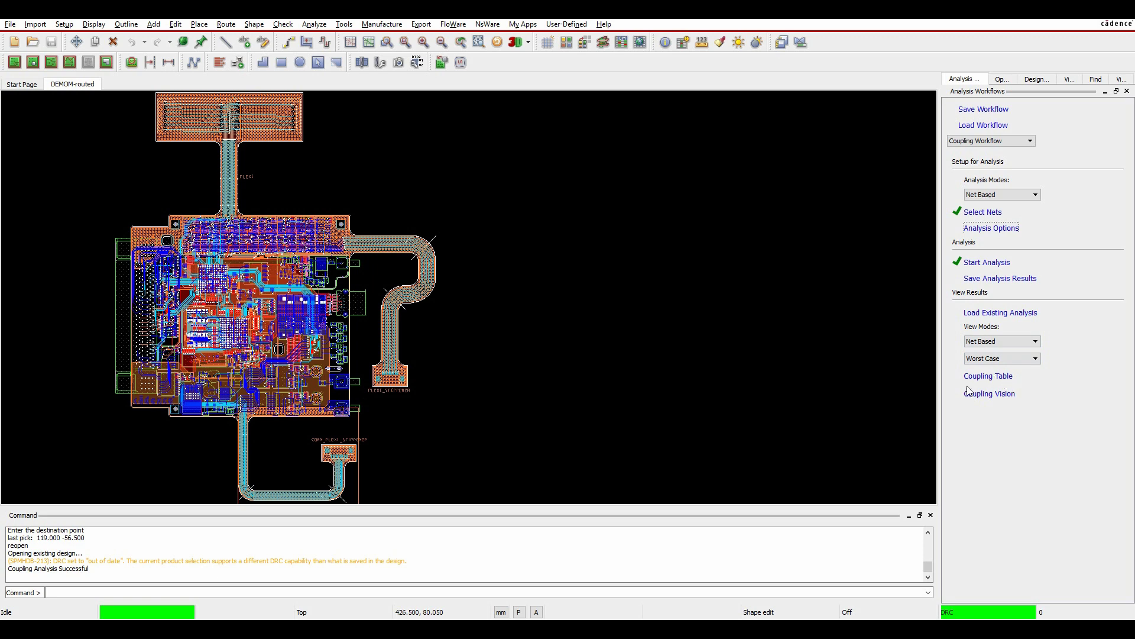
- Turn on Coupling Vision and zoom in on the DATA1 traces coloured on the 1.98–15.49% scale
left_click(984, 399)
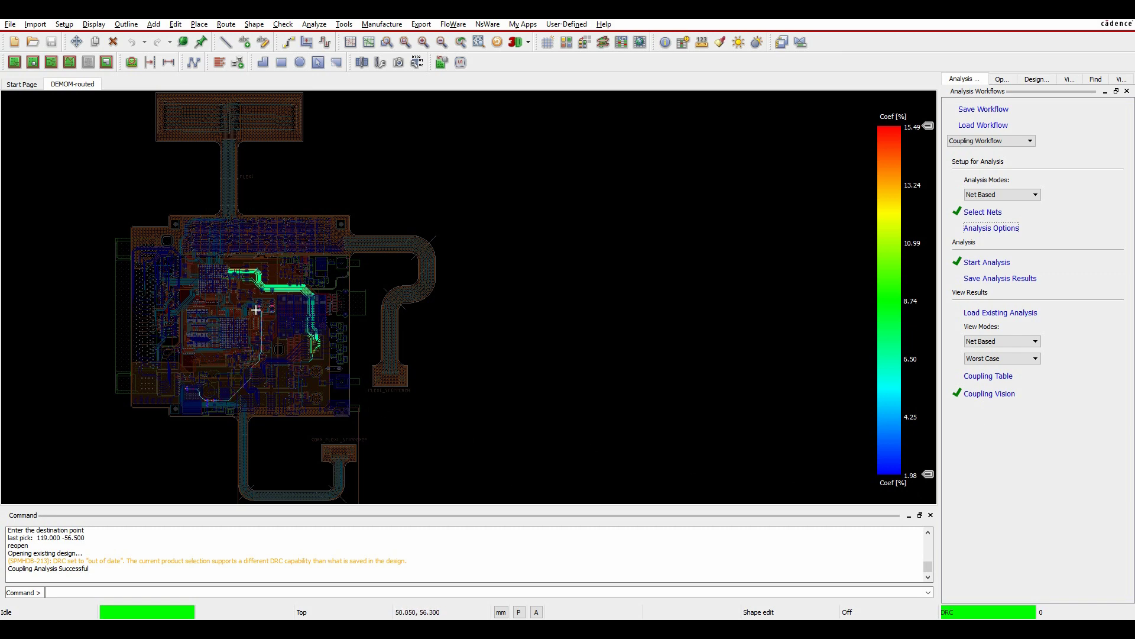
scroll(256, 310, "up", 2)
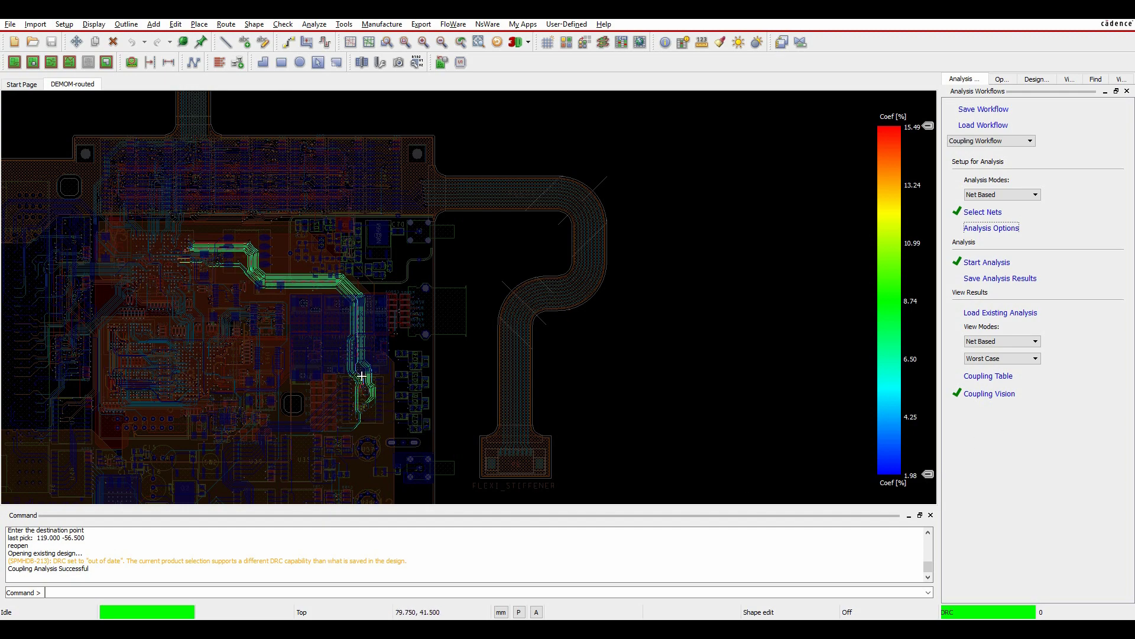
scroll(357, 372, "up", 3)
scroll(356, 372, "up", 2)
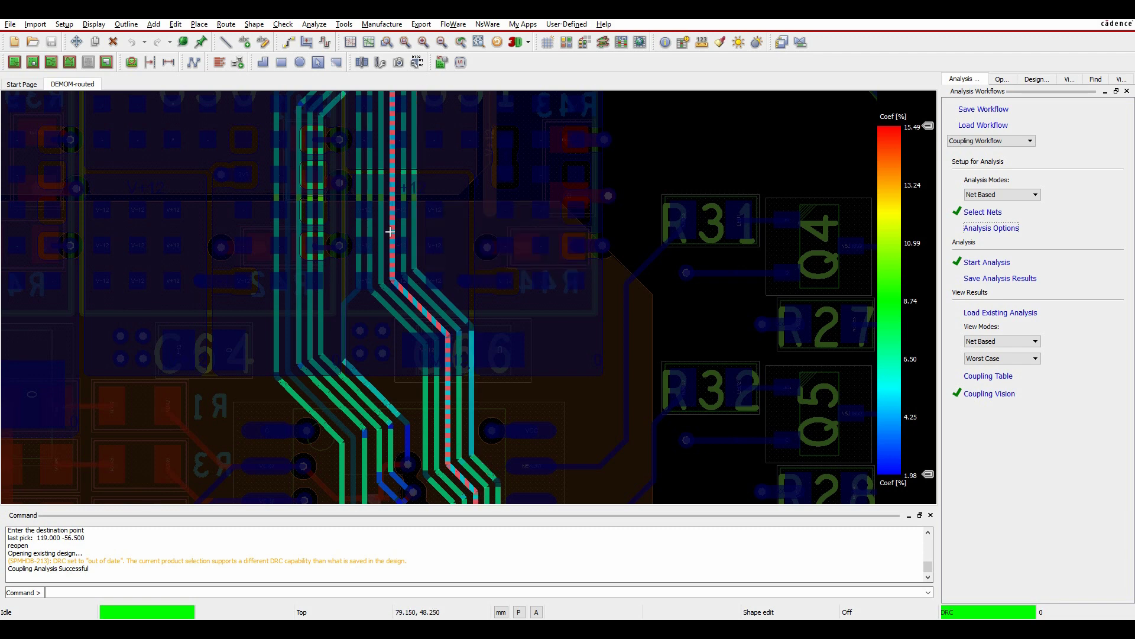
scroll(639, 177, "down", 1)
- Raise the Coef legend's lower slider to about 11% and select the red Data1.Vd7 net
middle_click_drag(651, 145, 674, 331)
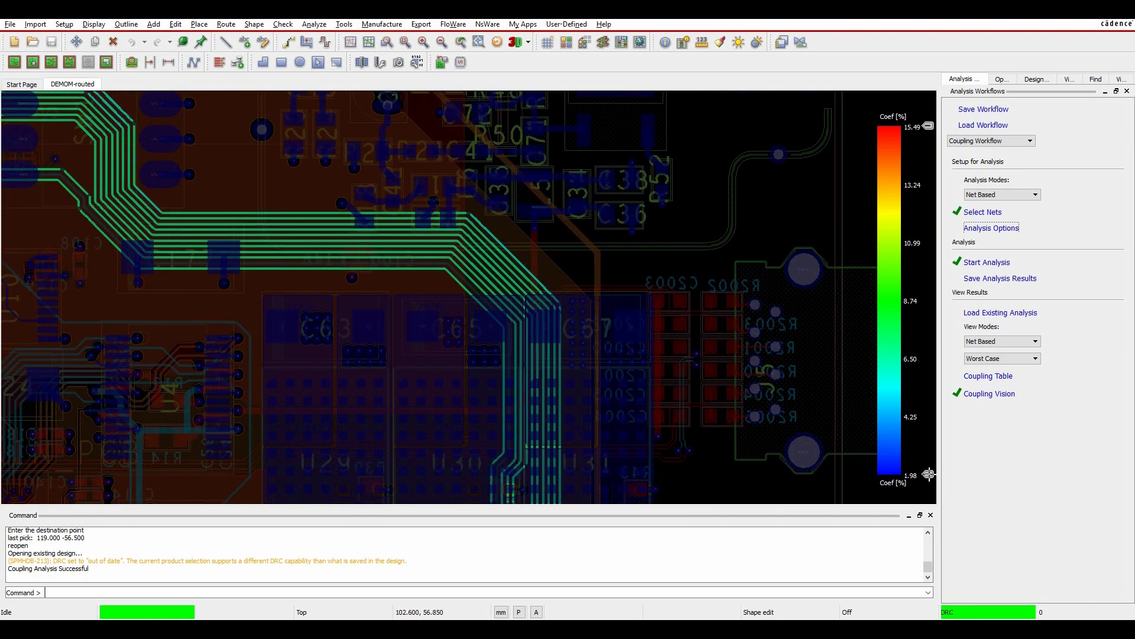
left_click_drag(928, 473, 924, 249)
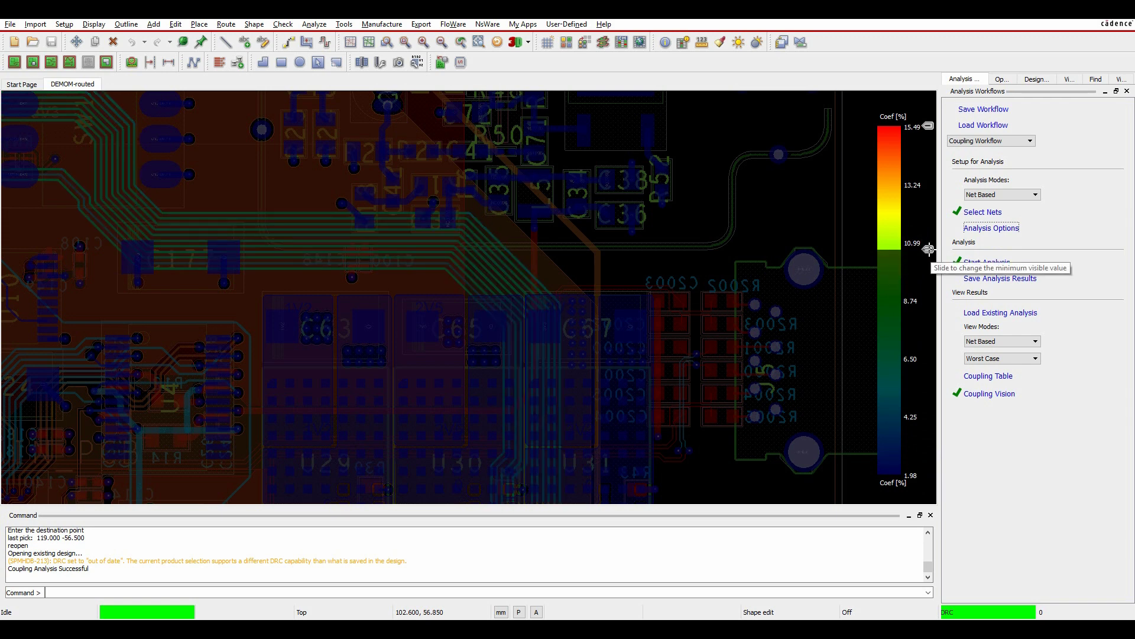
scroll(834, 265, "up", 3)
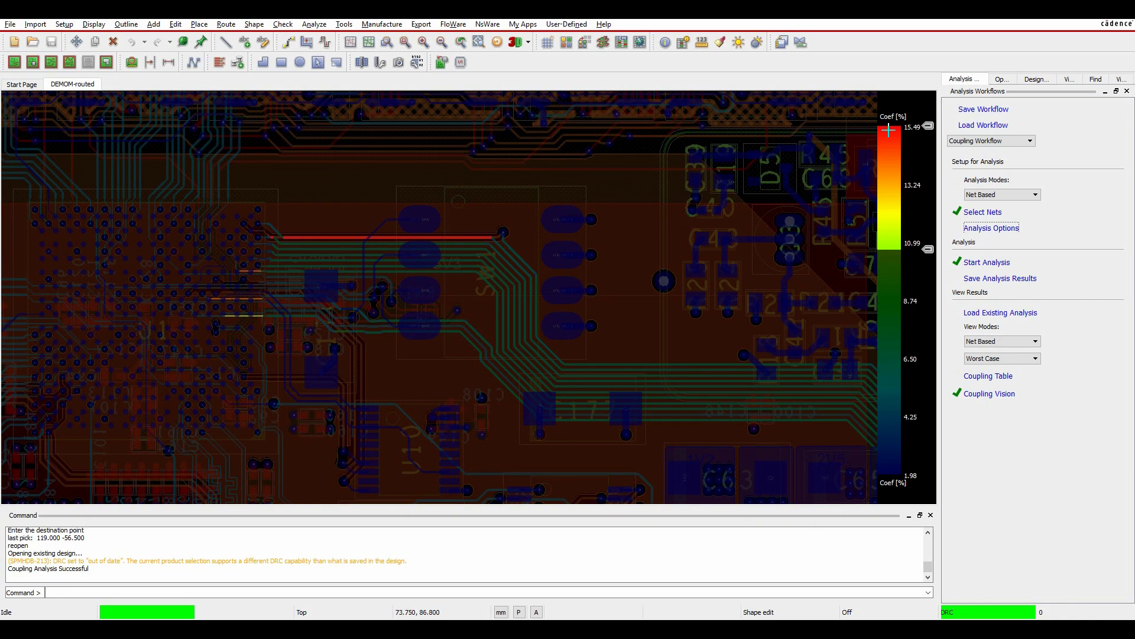
scroll(370, 220, "up", 3)
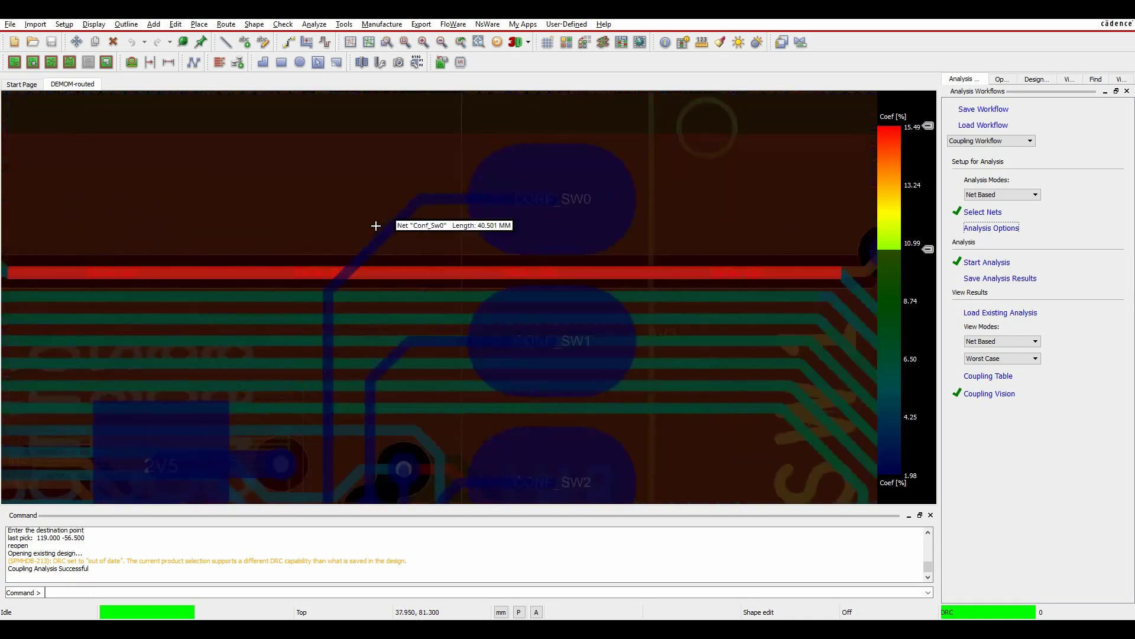
mouse_move(619, 273)
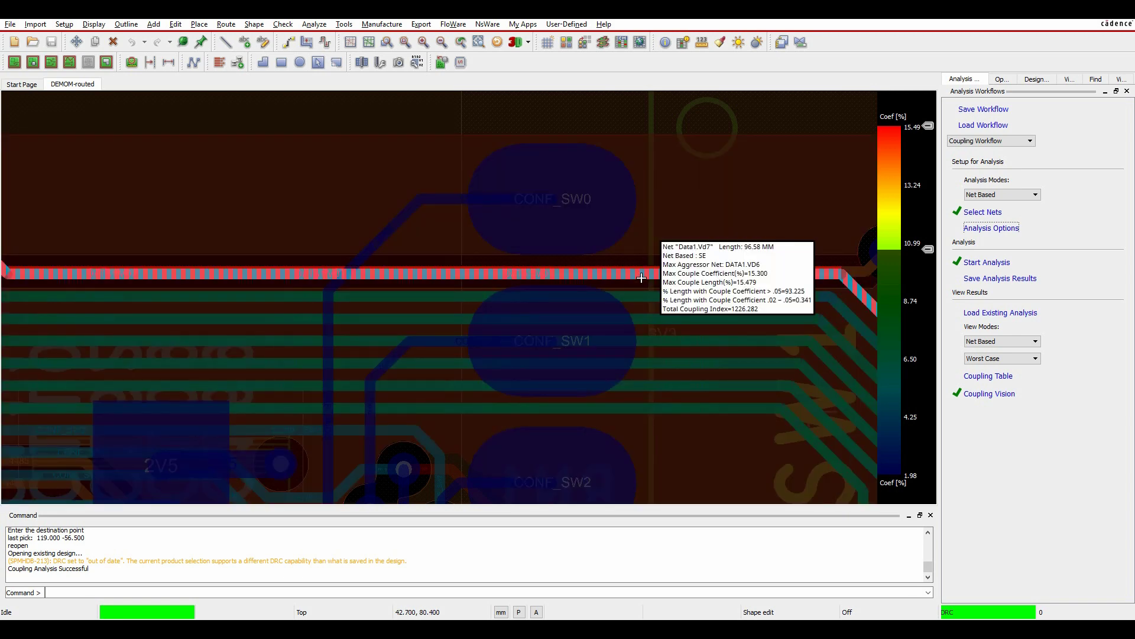
scroll(644, 276, "down", 2)
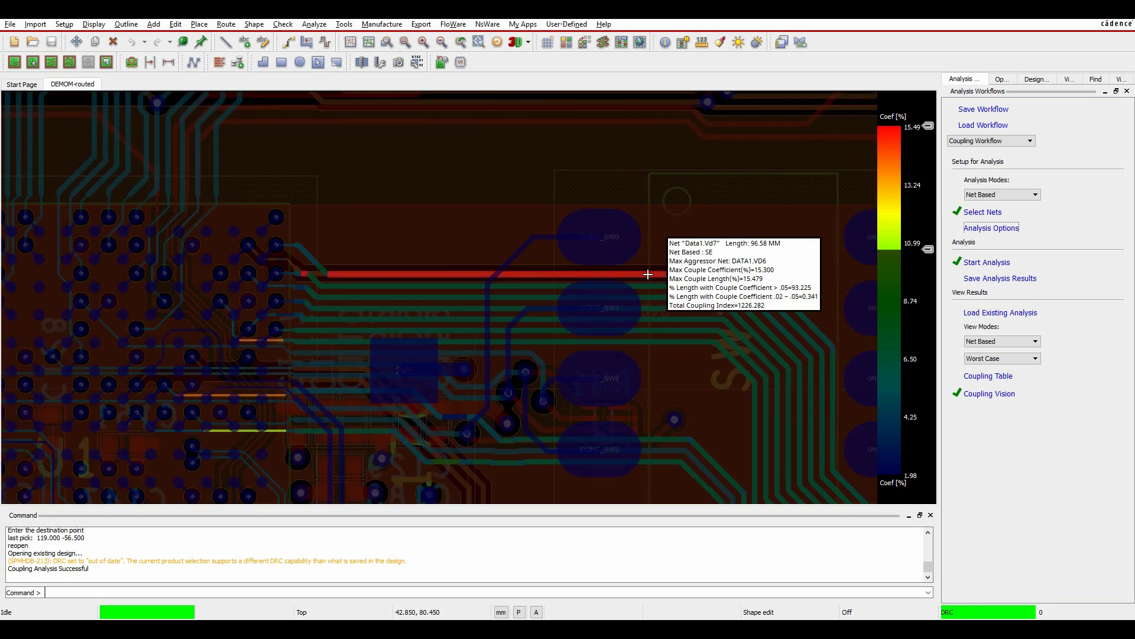
left_click(651, 274)
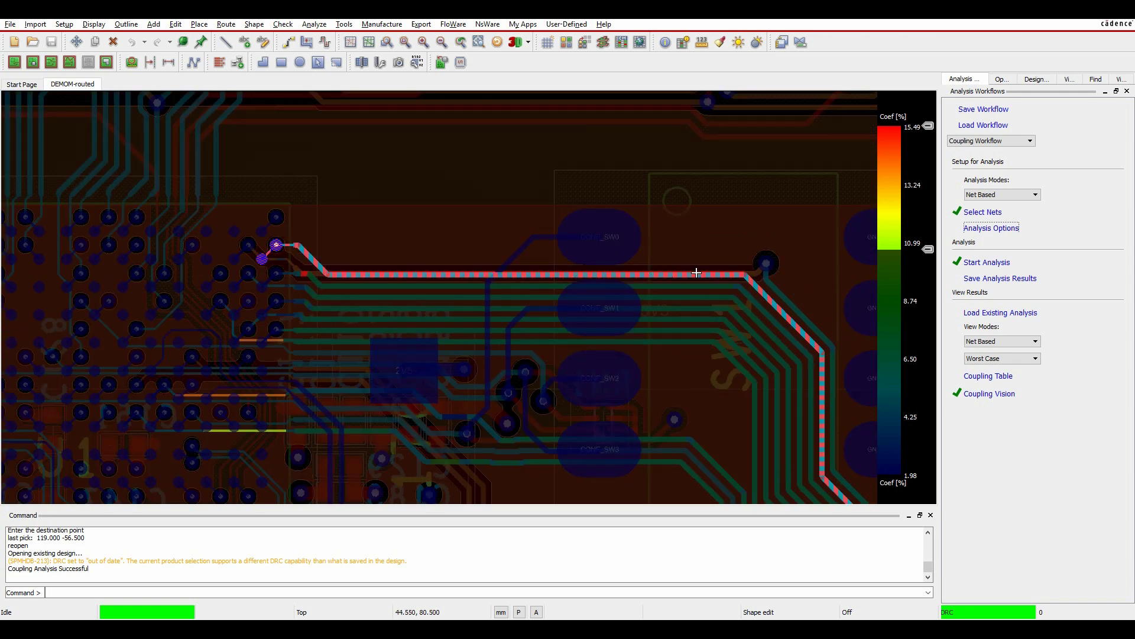
- Open the Coupling Table and enlarge it so all ten DATA1 nets show
left_click(1002, 378)
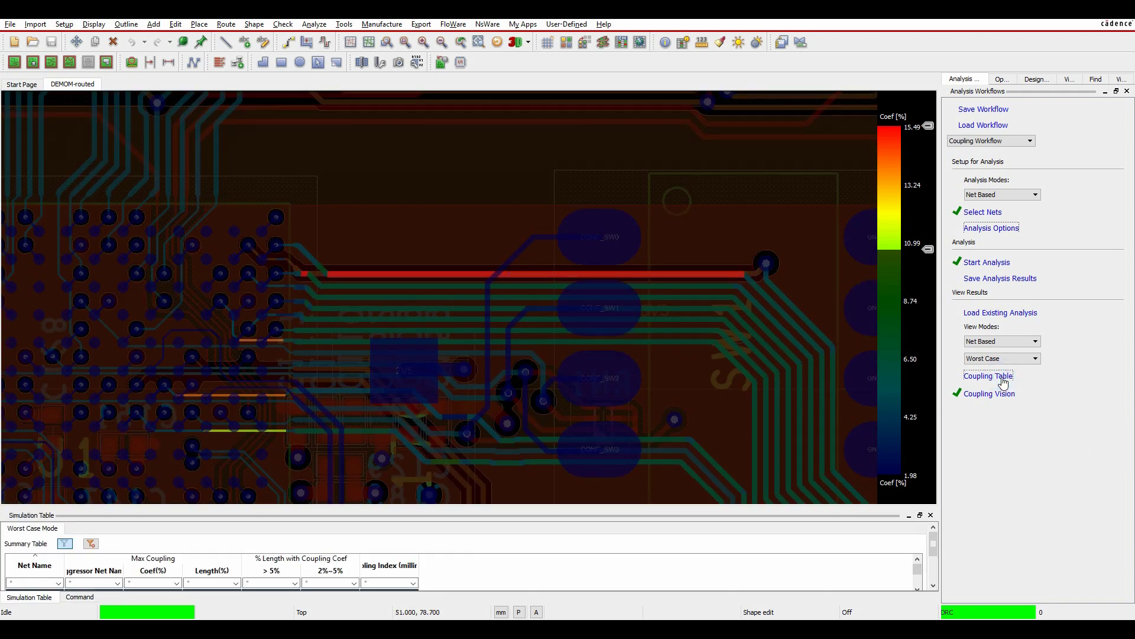
left_click_drag(384, 506, 381, 353)
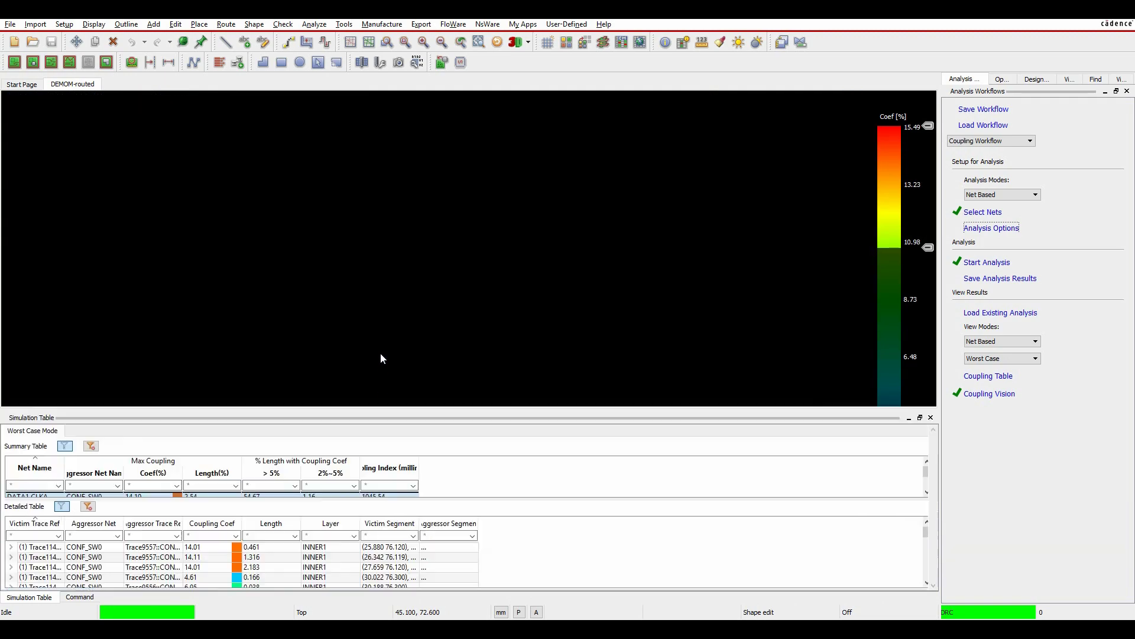
left_click_drag(188, 359, 186, 280)
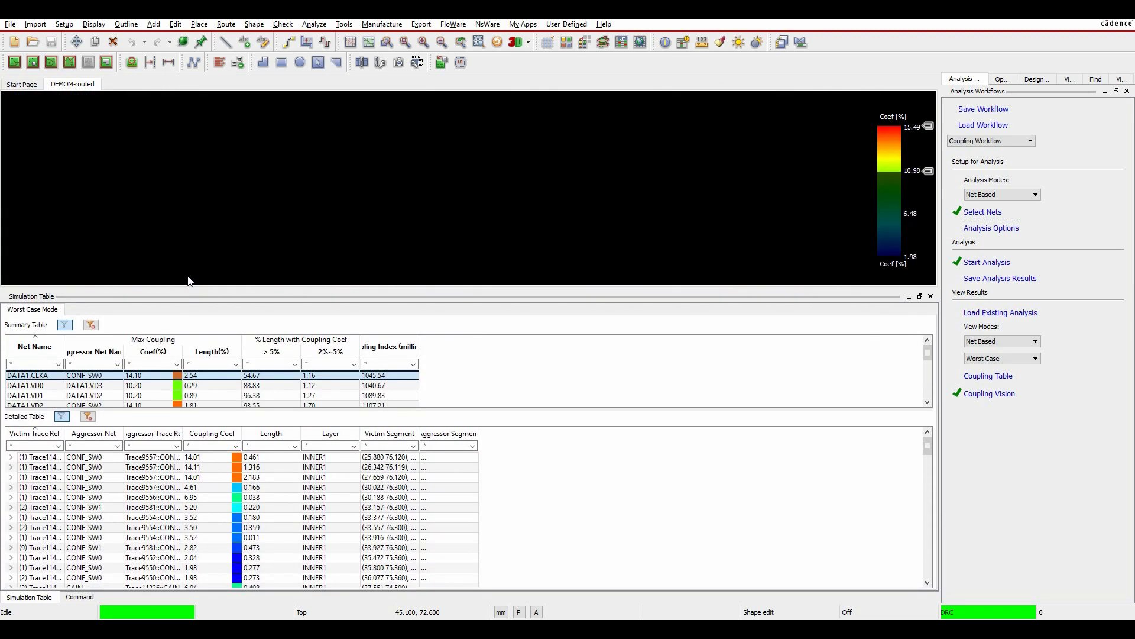
left_click_drag(199, 400, 205, 470)
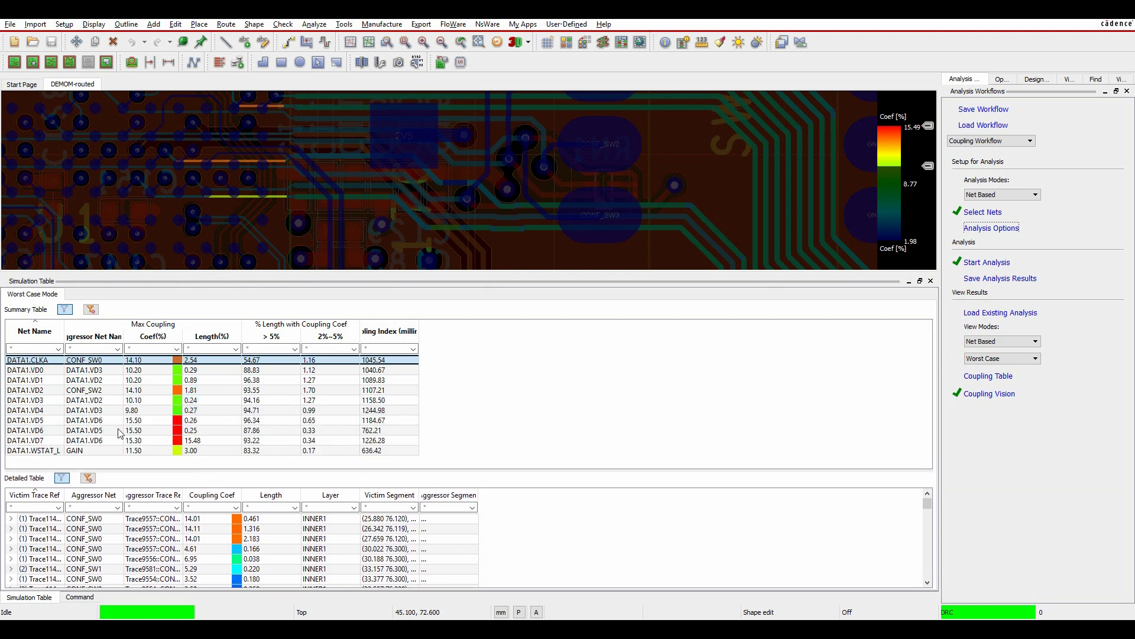
- Select DATA1.VD6 and zoom the board to its 15.49% and 15.28% coupled segments
left_click(200, 431)
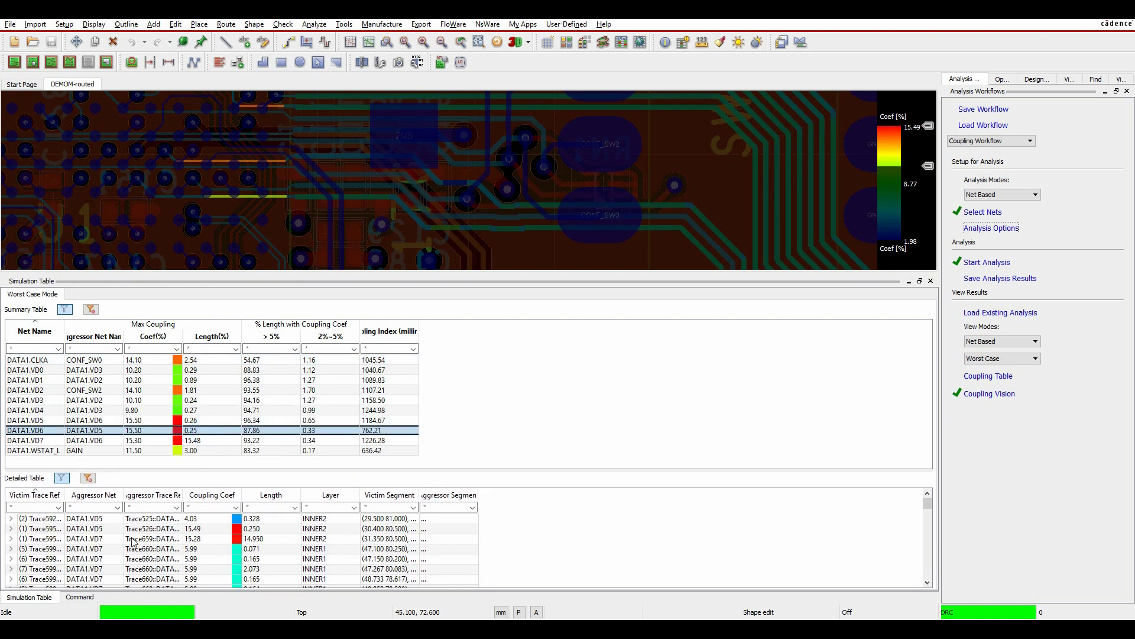
left_click(237, 529)
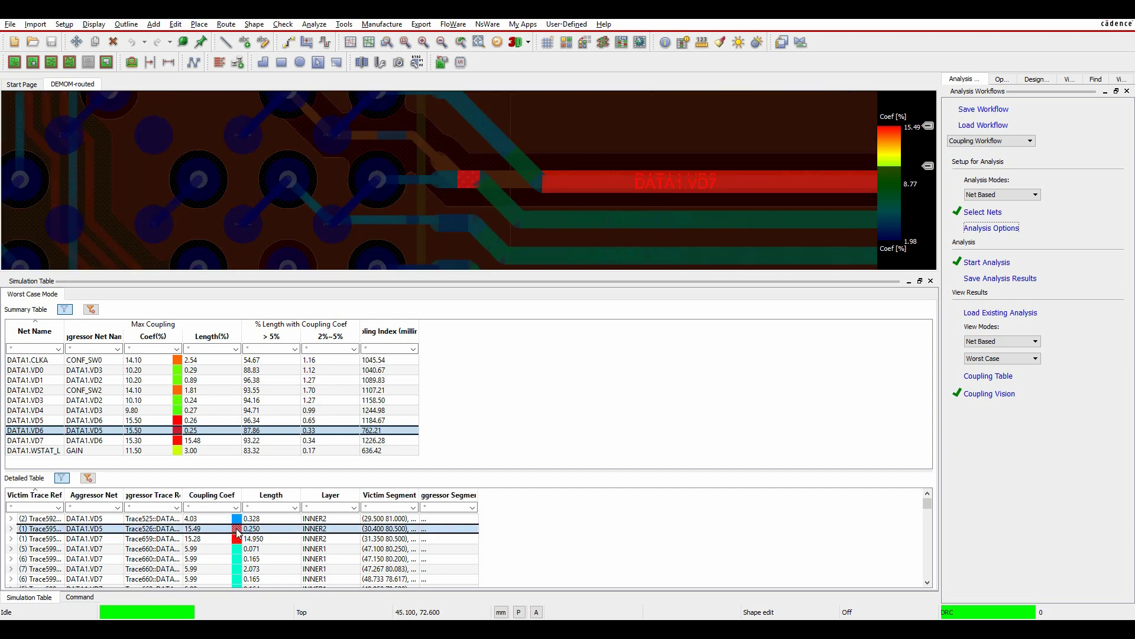
left_click(238, 539)
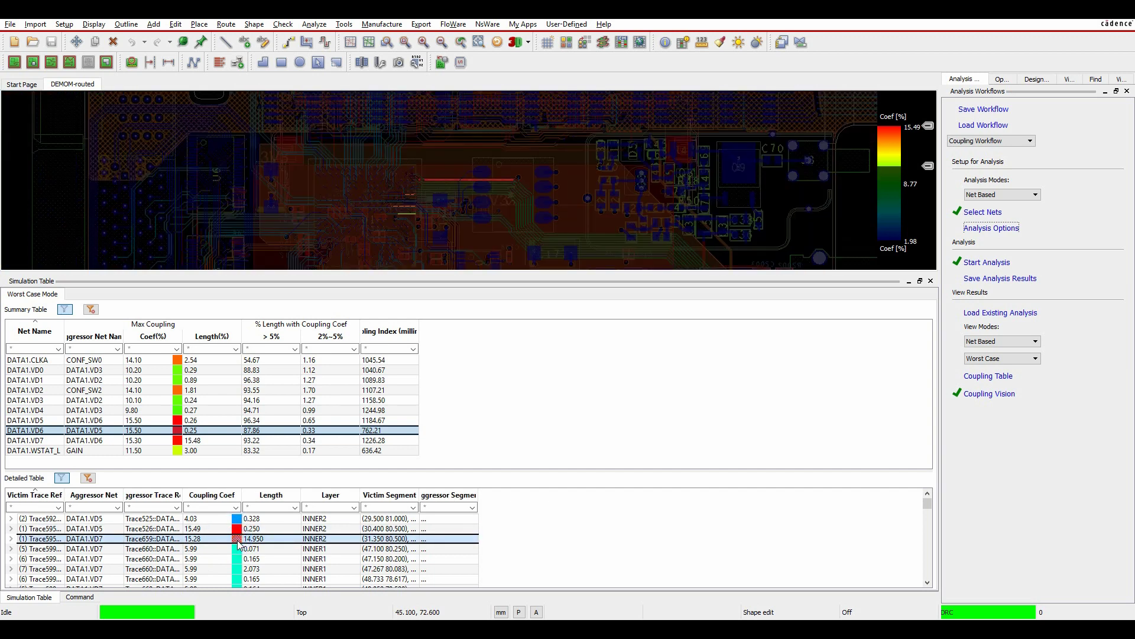
left_click(237, 528)
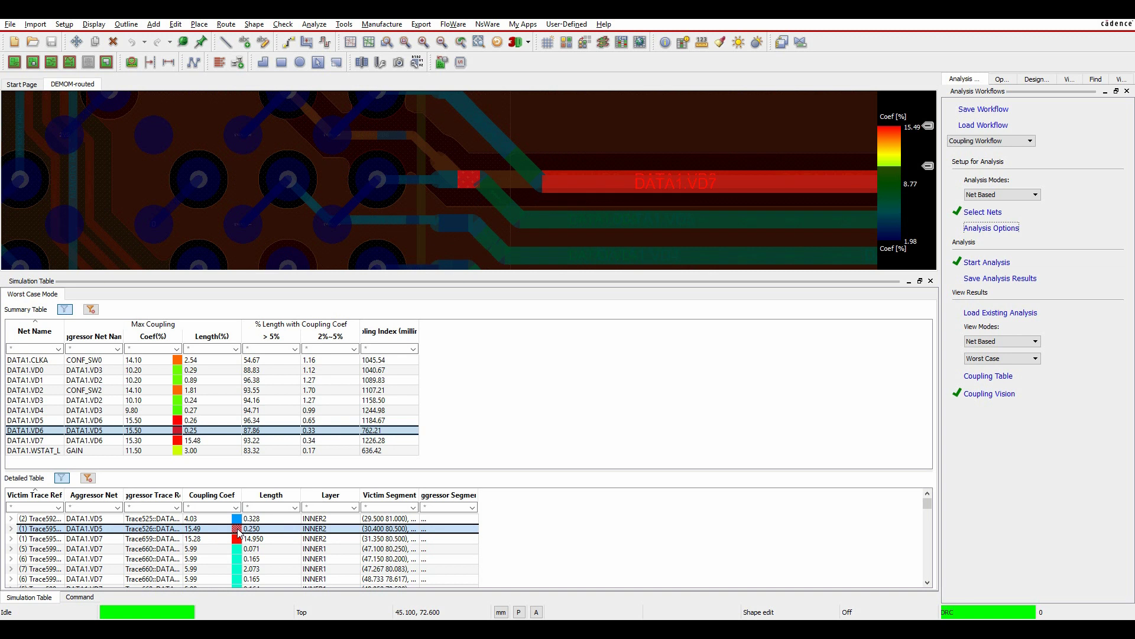